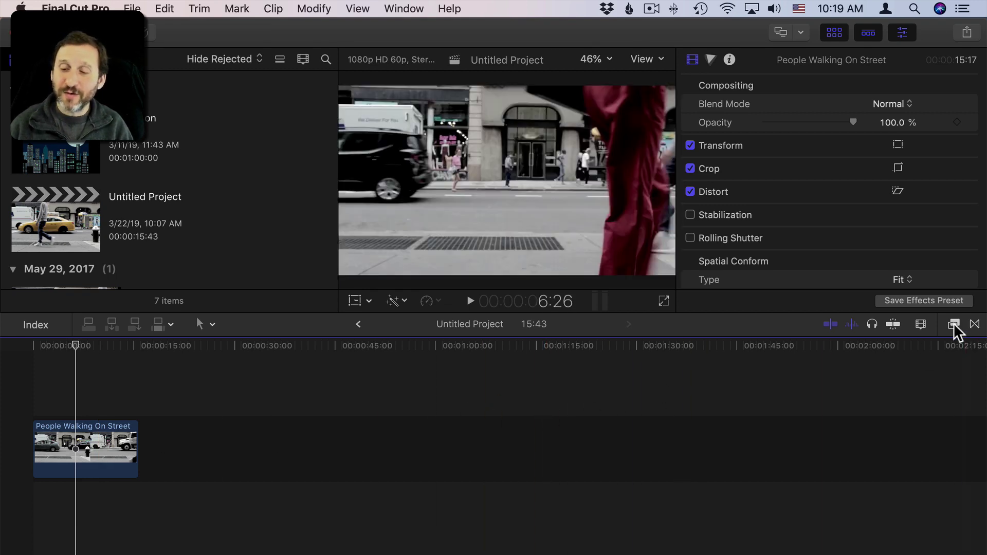
Open the video Effects browser, filter to the Comic Looks category, and select Comic Basic
click(954, 324)
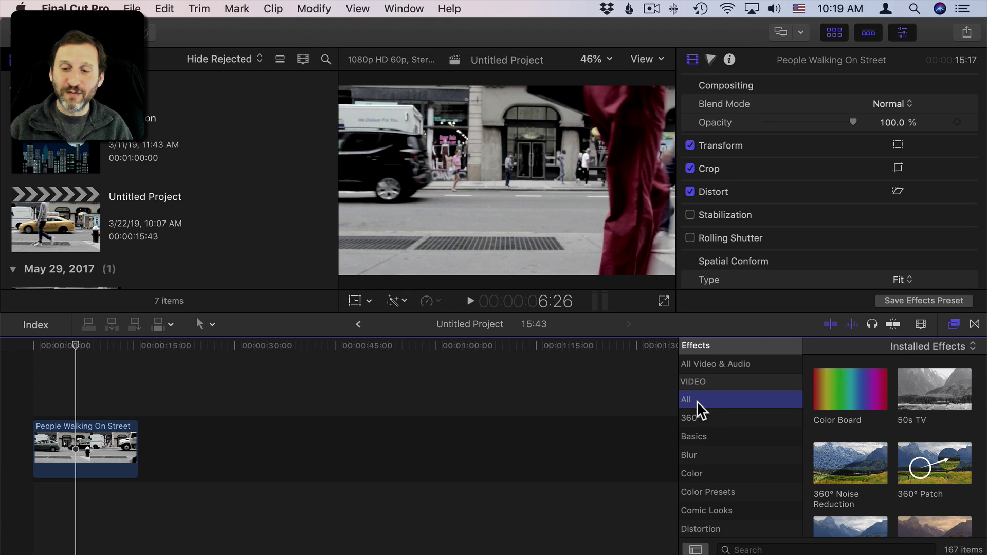
scroll(884, 455, down, 5)
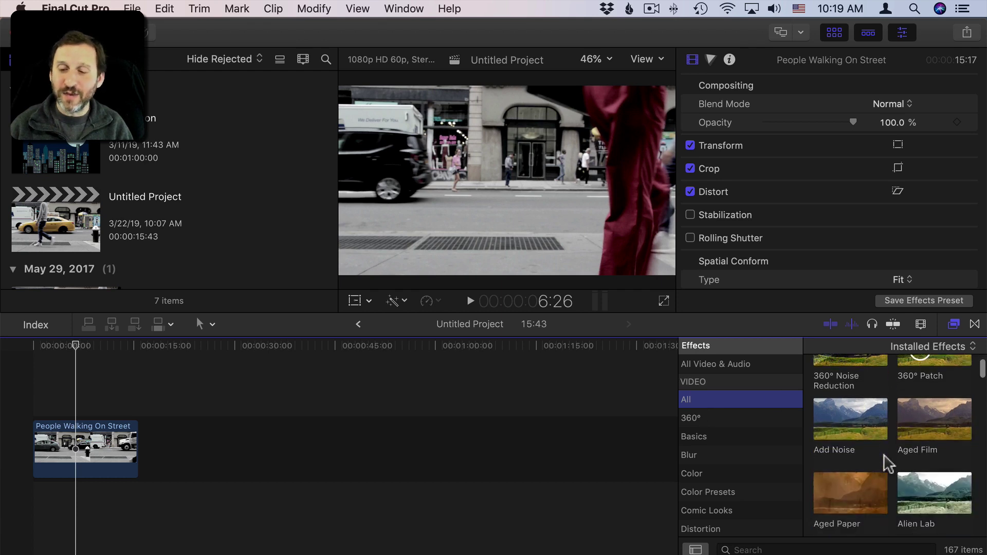
scroll(884, 455, up, 5)
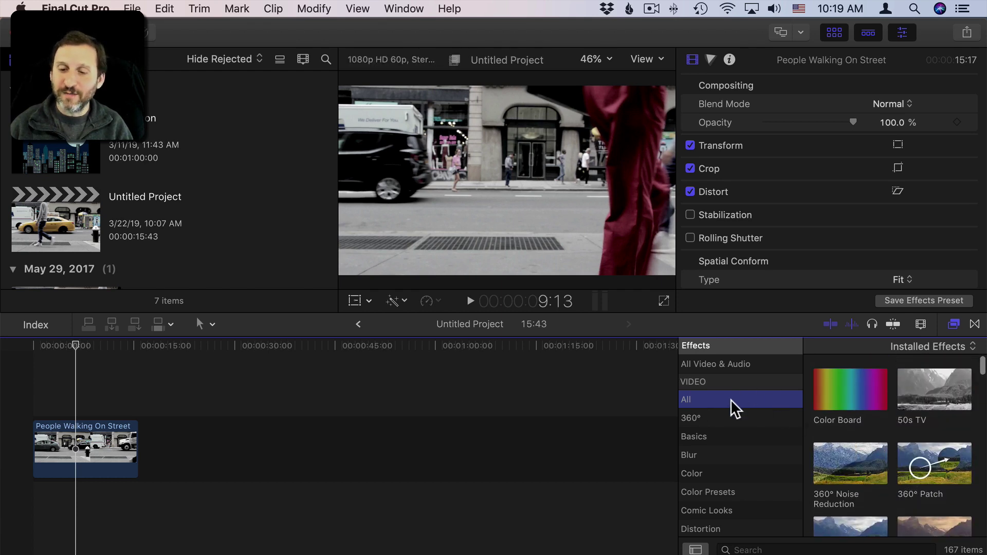
scroll(723, 470, down, 2)
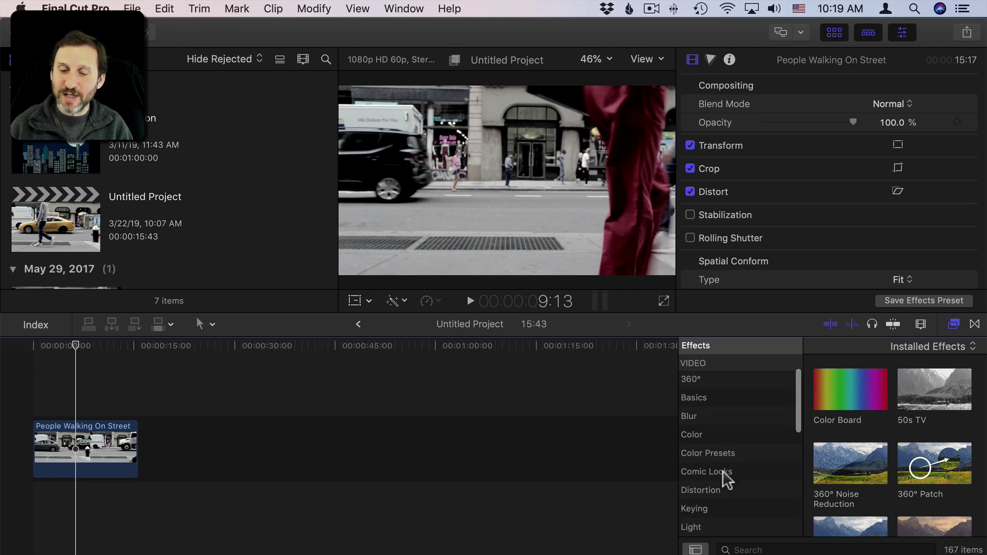
scroll(727, 479, down, 1)
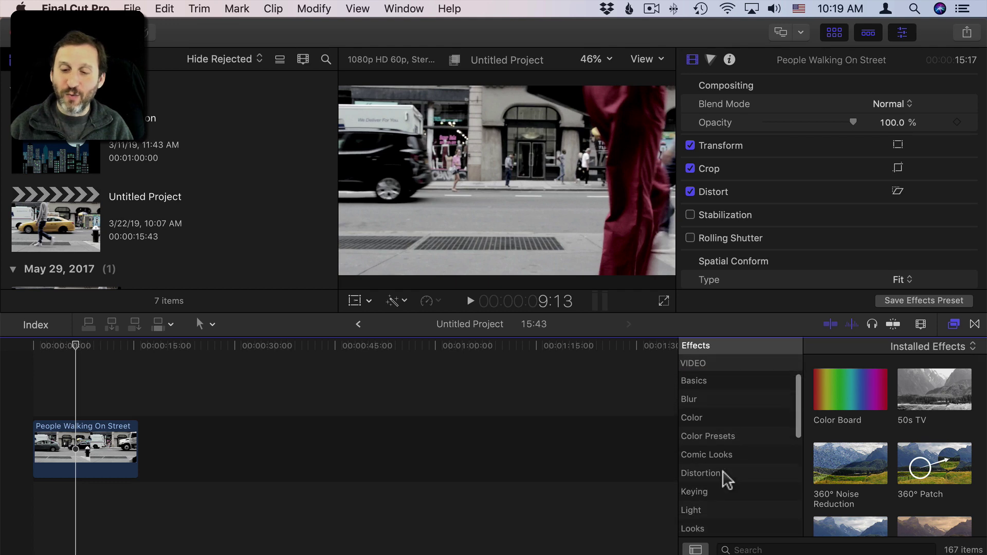
click(698, 455)
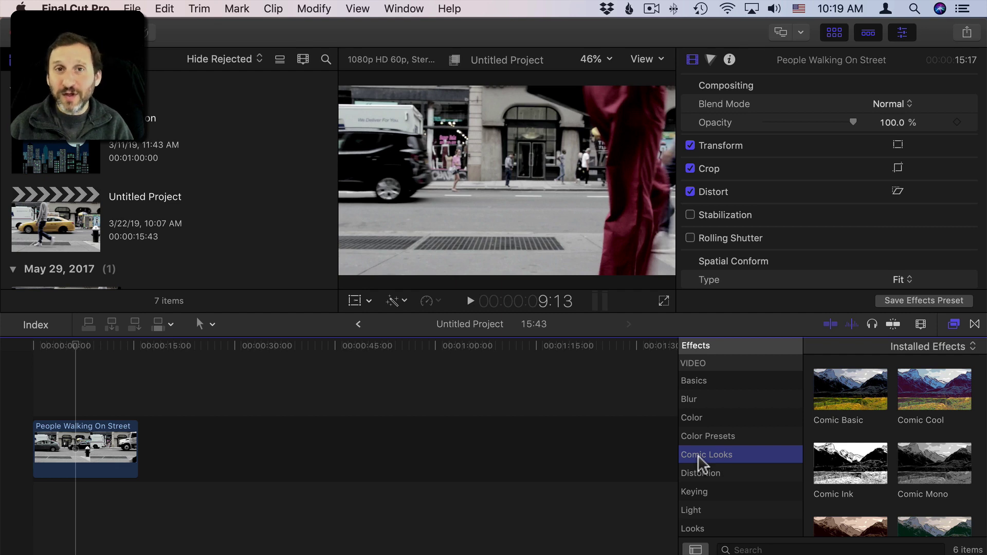
click(848, 388)
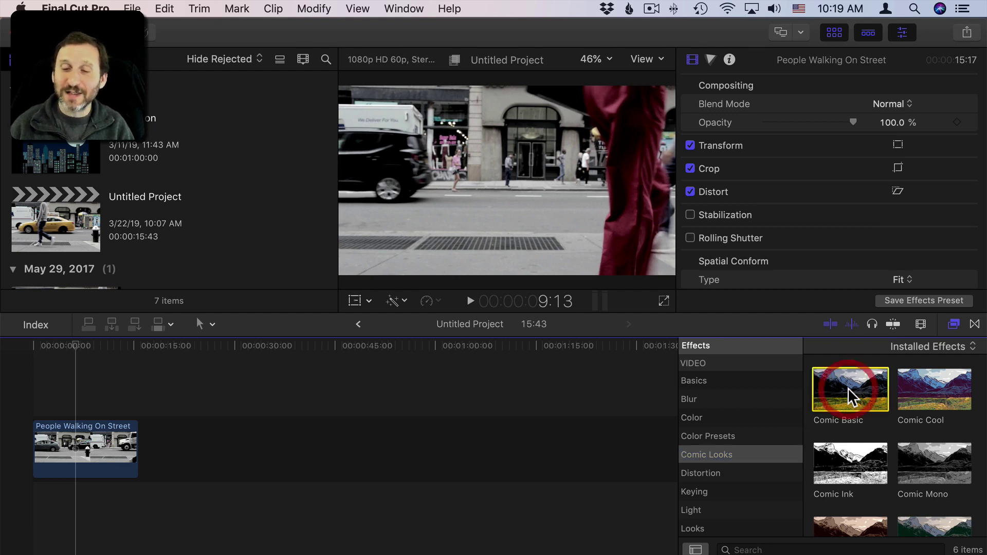
Preview Comic Basic and Comic Cool on the street clip, then apply Comic Basic to it
drag(847, 388, 78, 442)
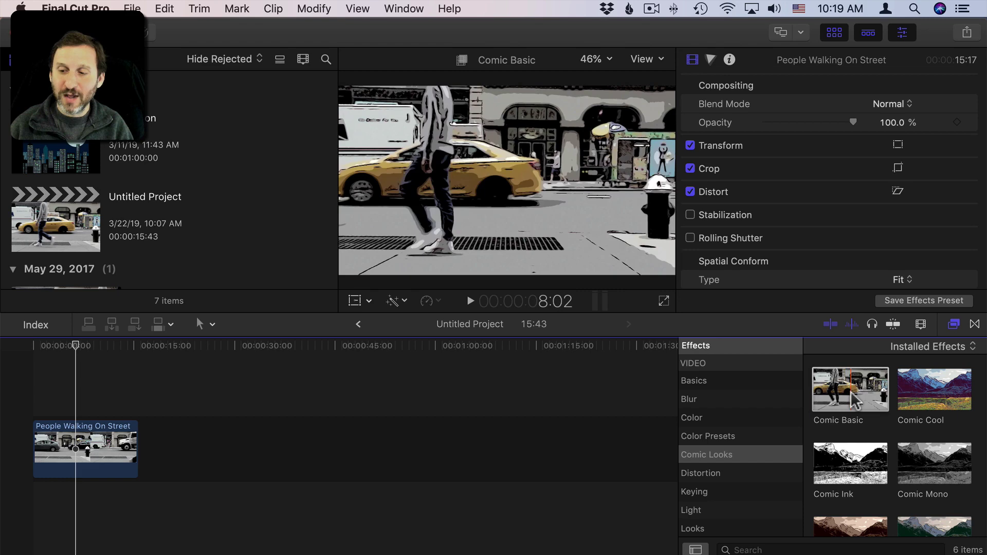
click(906, 396)
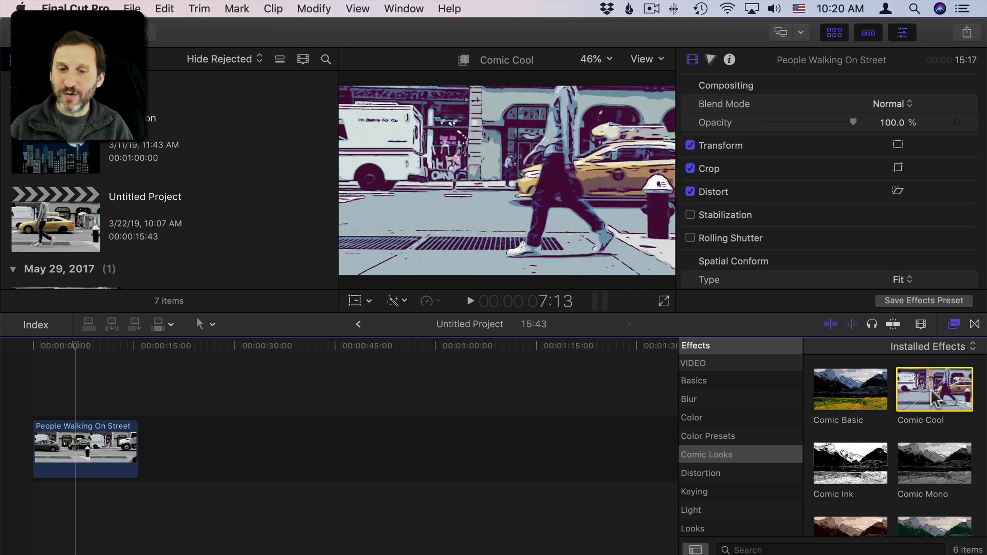
click(862, 395)
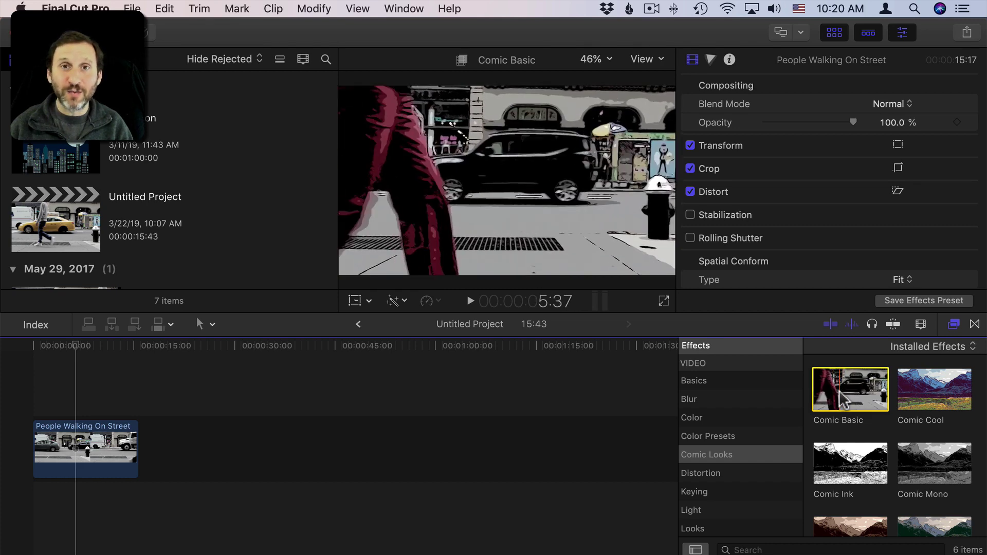
drag(845, 396, 97, 453)
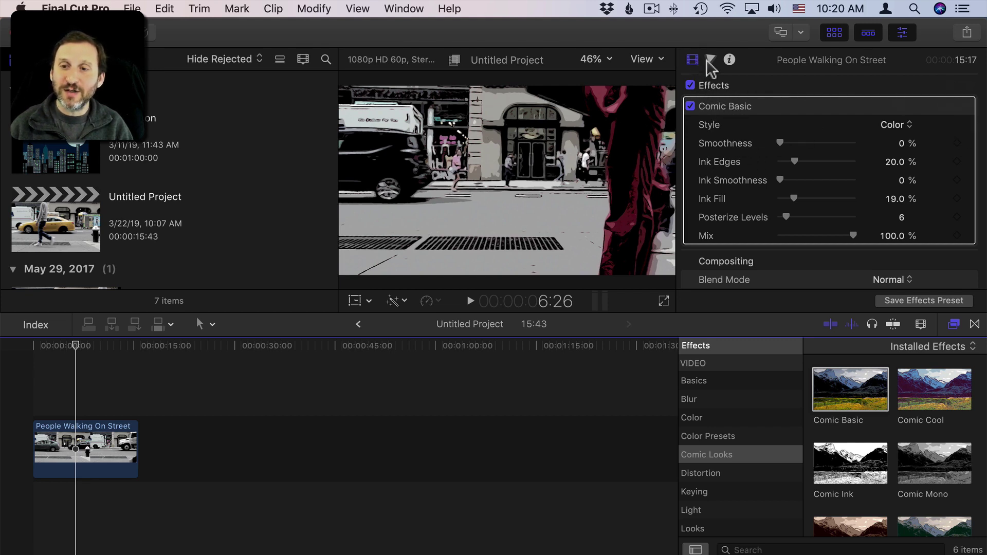
Show the Comic Basic parameters in the Video inspector and toggle the effect off and on
click(710, 60)
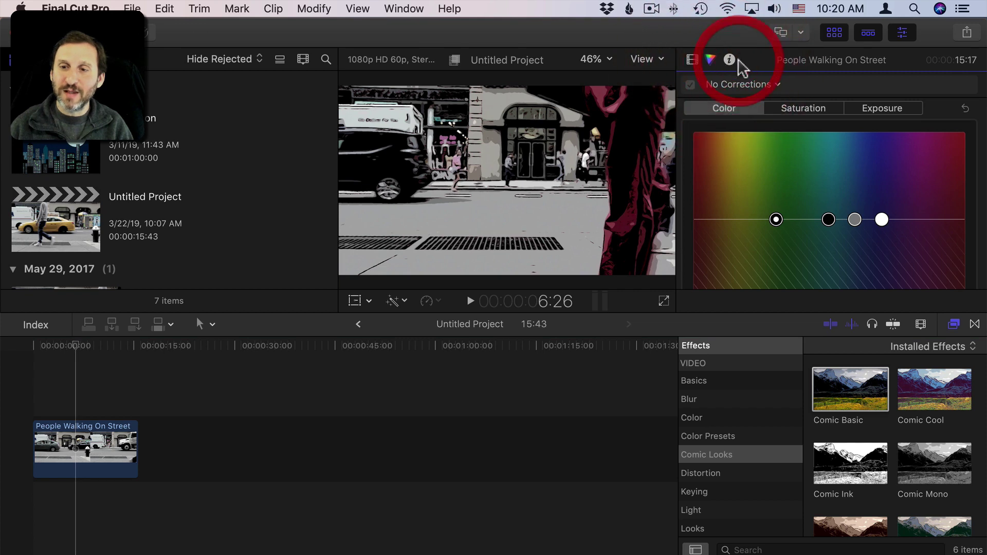
click(730, 60)
click(691, 60)
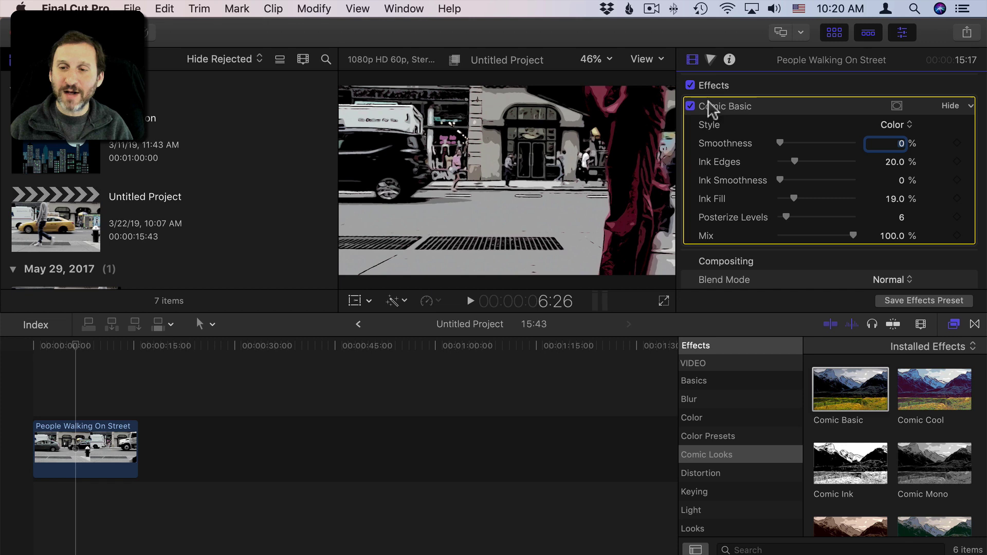
click(692, 105)
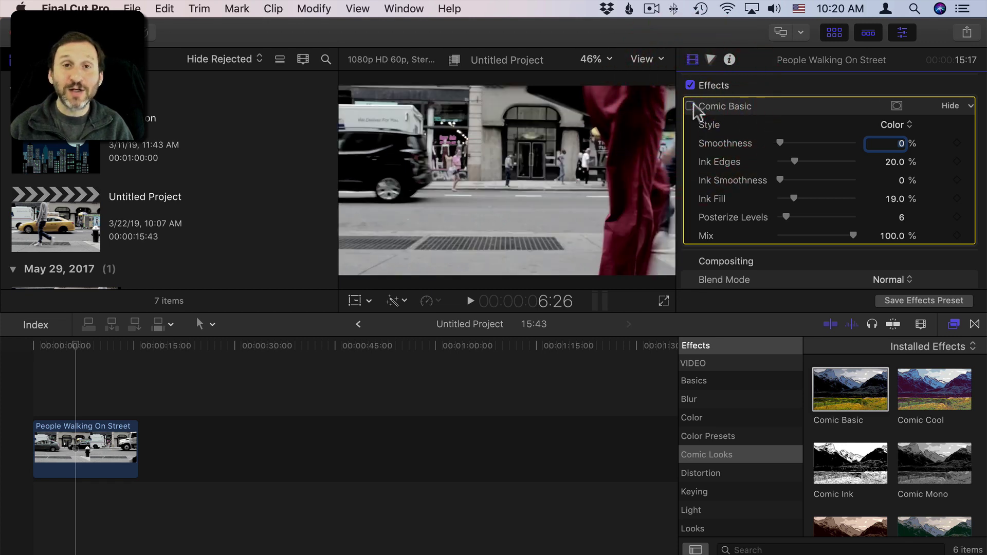
click(691, 105)
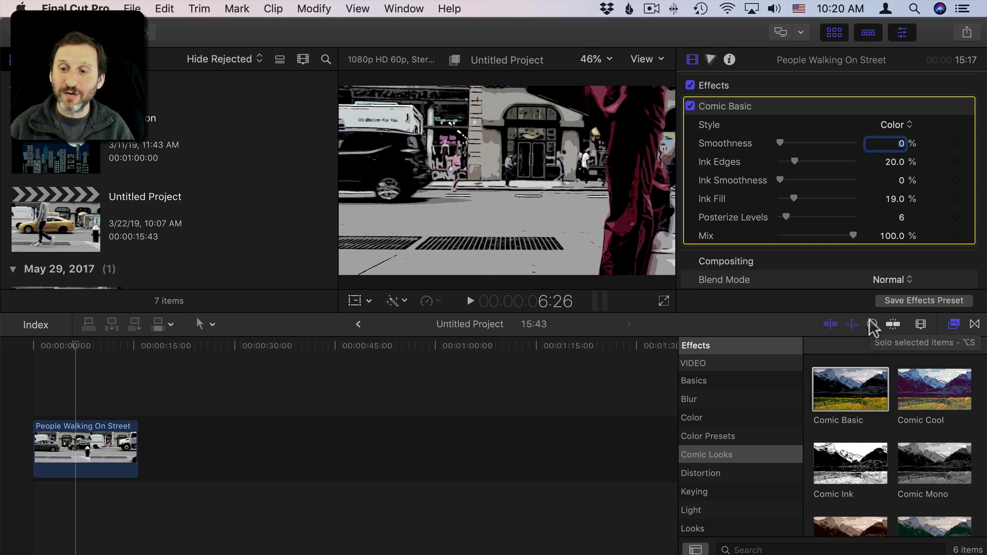
Raise Ink Edges to 46.34%, Ink Fill to 72.83% and Posterize Levels to 21
mouse_move(796, 161)
mouse_down()
mouse_move(814, 162)
mouse_move(786, 180)
mouse_move(806, 181)
mouse_move(798, 199)
mouse_move(833, 200)
mouse_up()
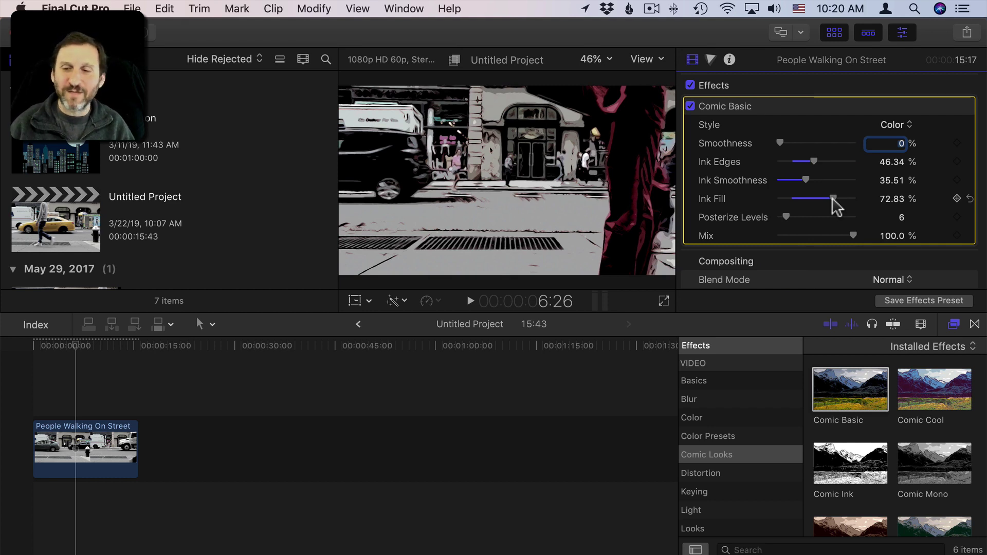
drag(786, 216, 873, 234)
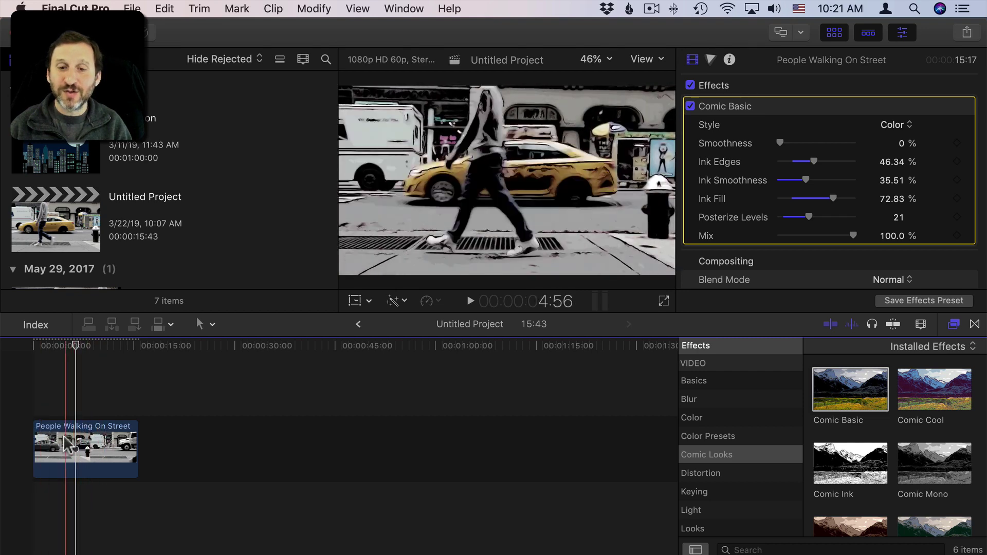
Remove all effects from the street clip with Edit > Remove Effects
click(95, 452)
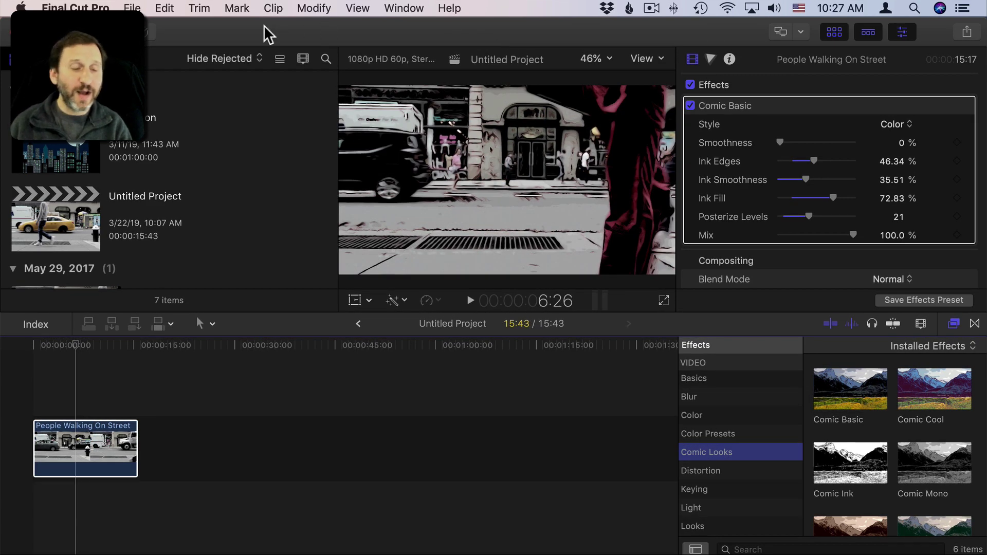
click(164, 8)
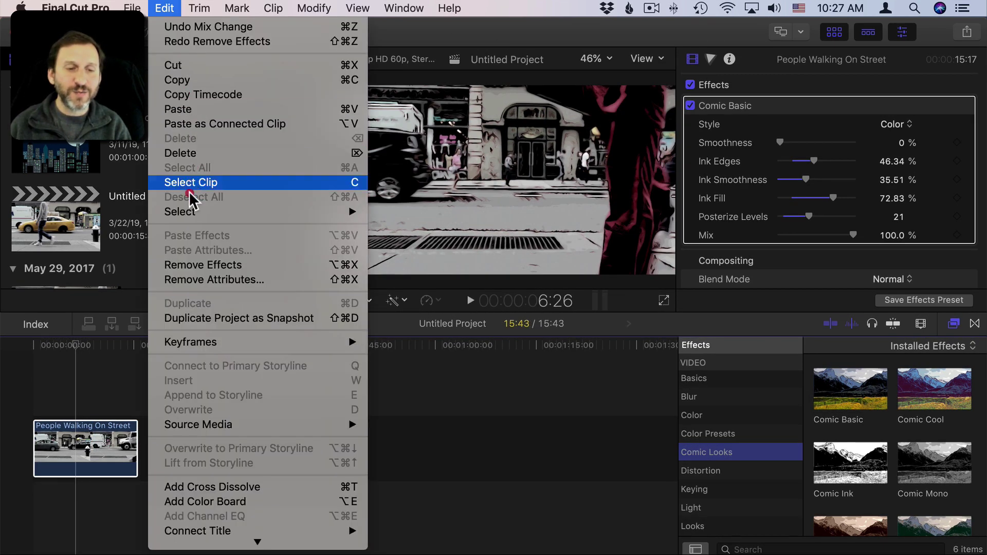
click(190, 265)
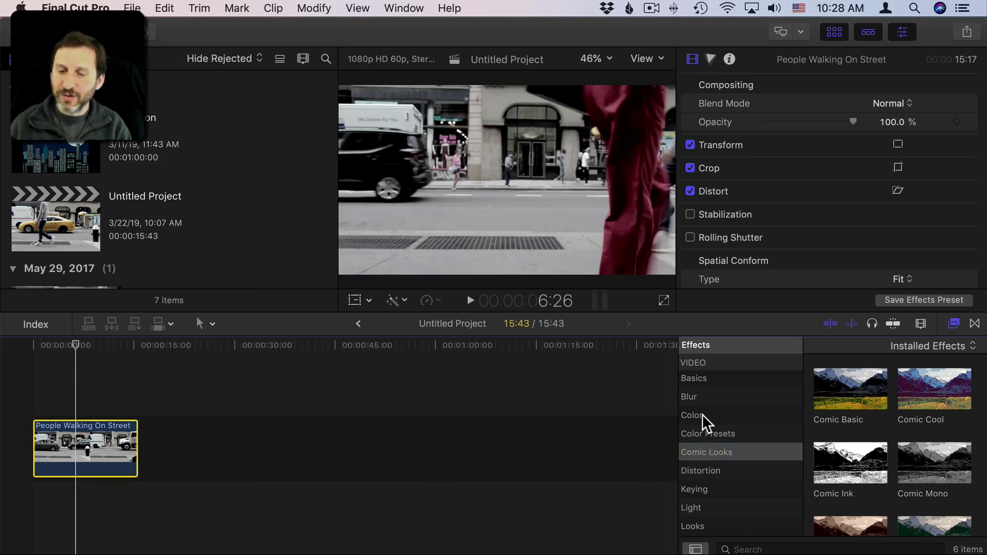
Show the Looks category and scroll through its effects
click(693, 525)
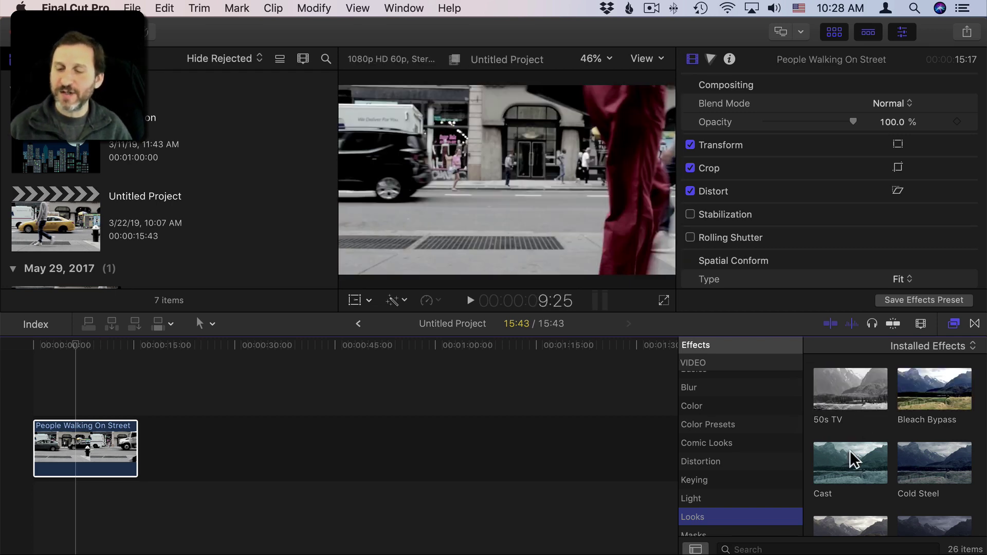
scroll(899, 466, down, 1)
scroll(899, 466, down, 8)
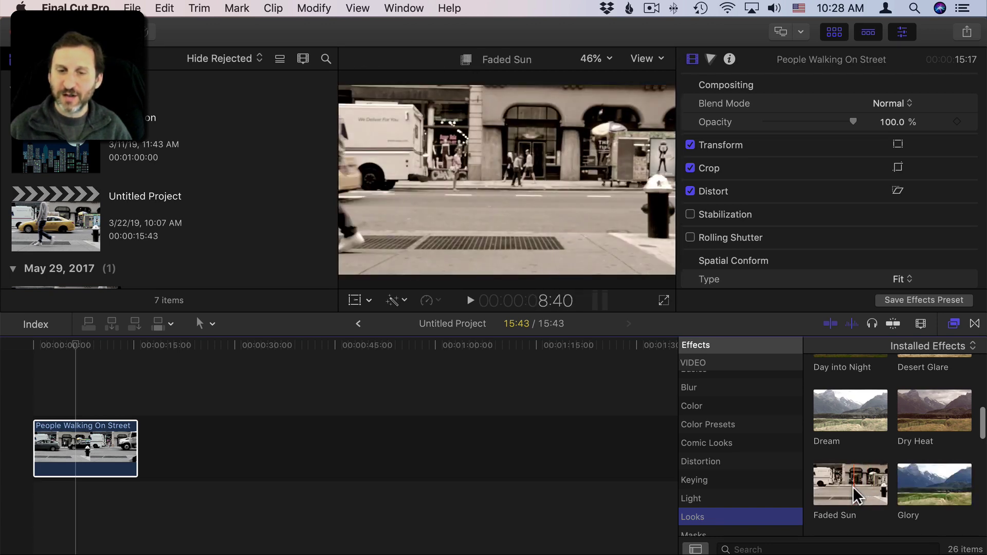
scroll(853, 486, down, 4)
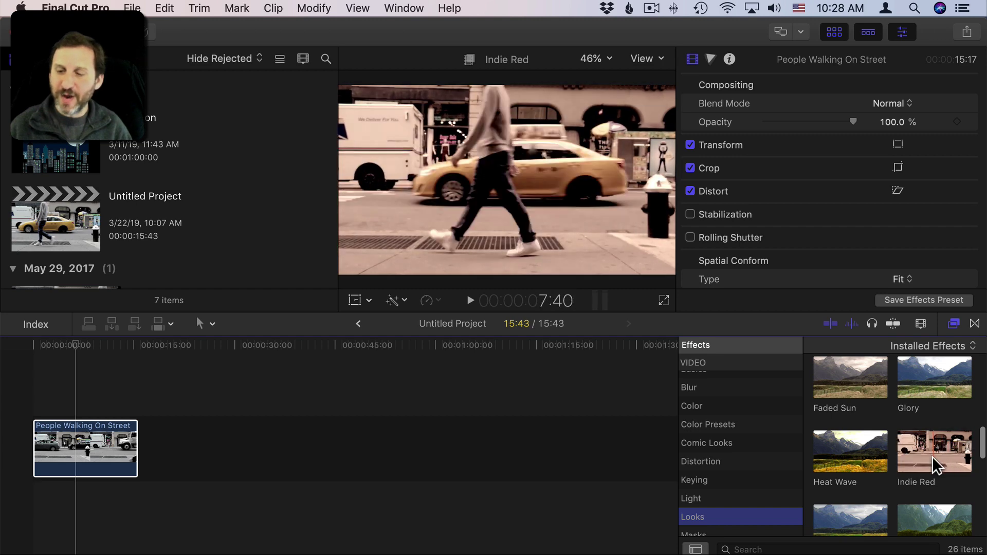
Apply the Indie Red look to the street clip
click(935, 455)
drag(935, 453, 95, 451)
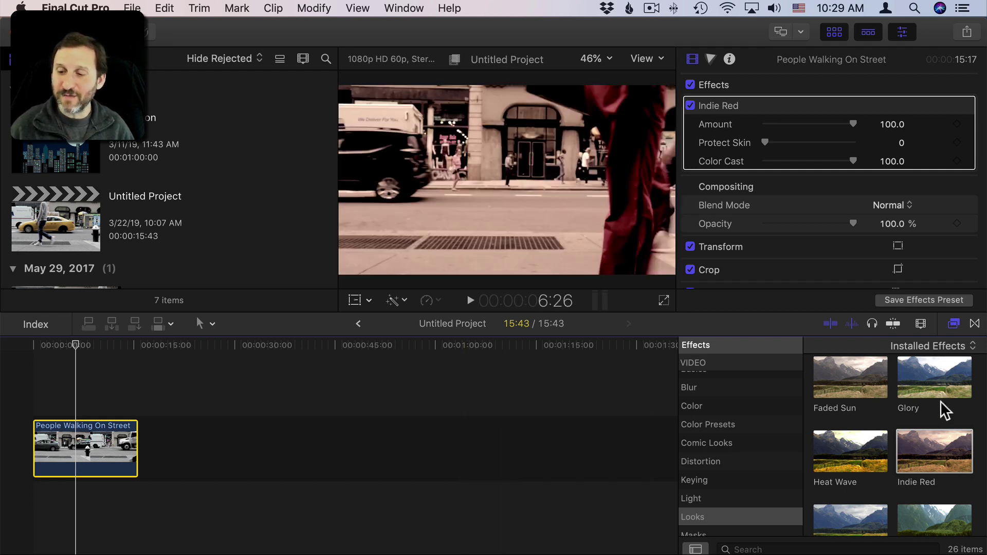
scroll(921, 462, down, 5)
scroll(902, 480, up, 4)
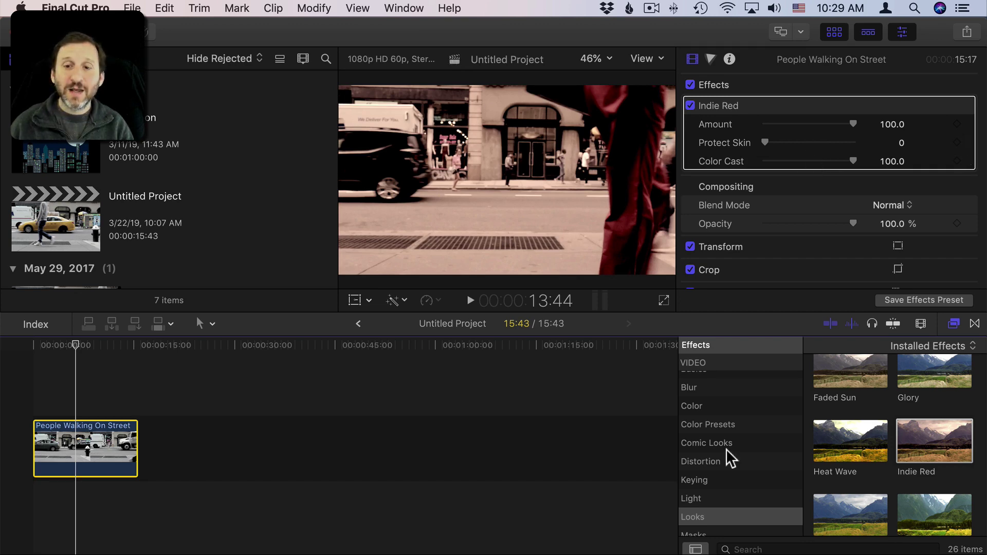
Remove Indie Red with Edit > Remove Effects and show the Stylize effects
click(162, 9)
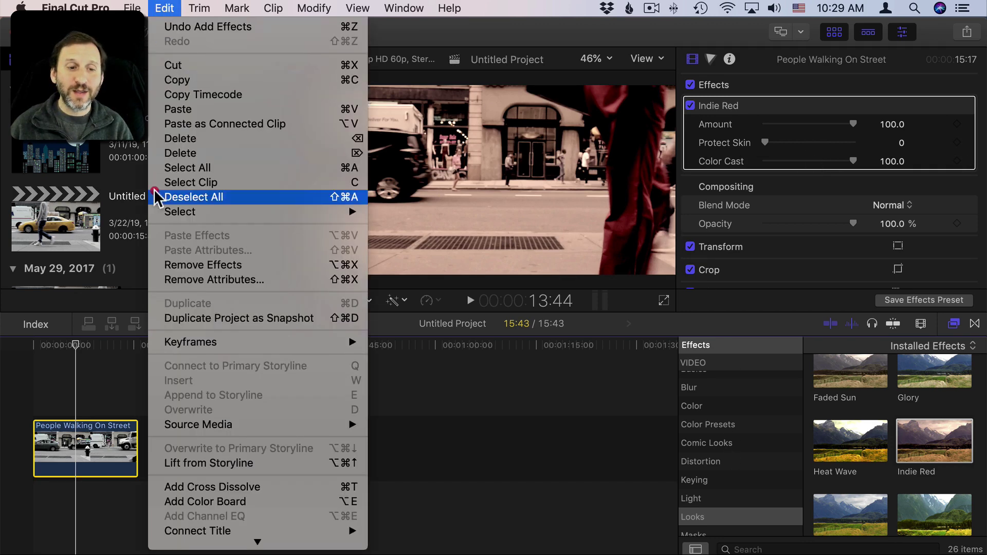
click(172, 264)
scroll(716, 463, down, 5)
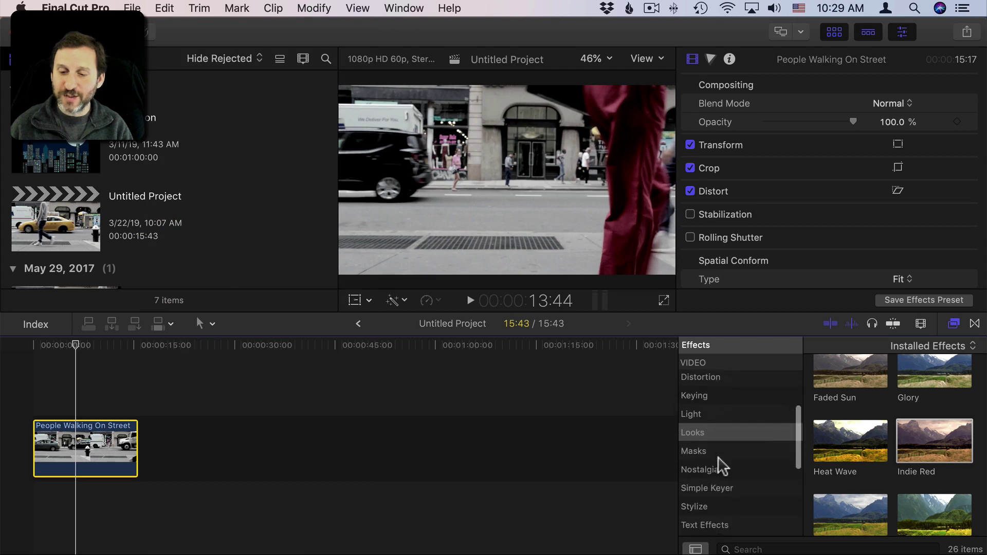
click(698, 468)
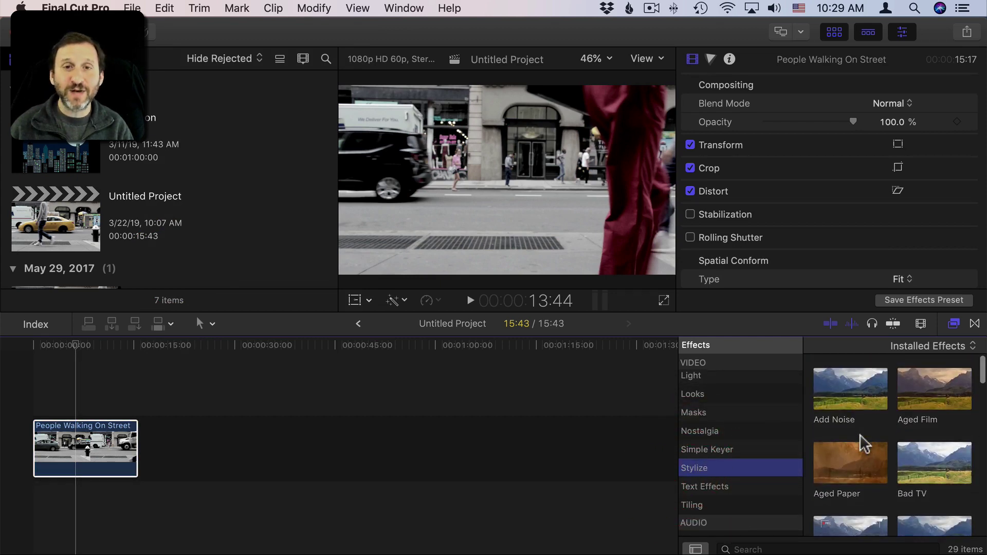
Preview and apply the Aged Film look to the street clip
click(941, 399)
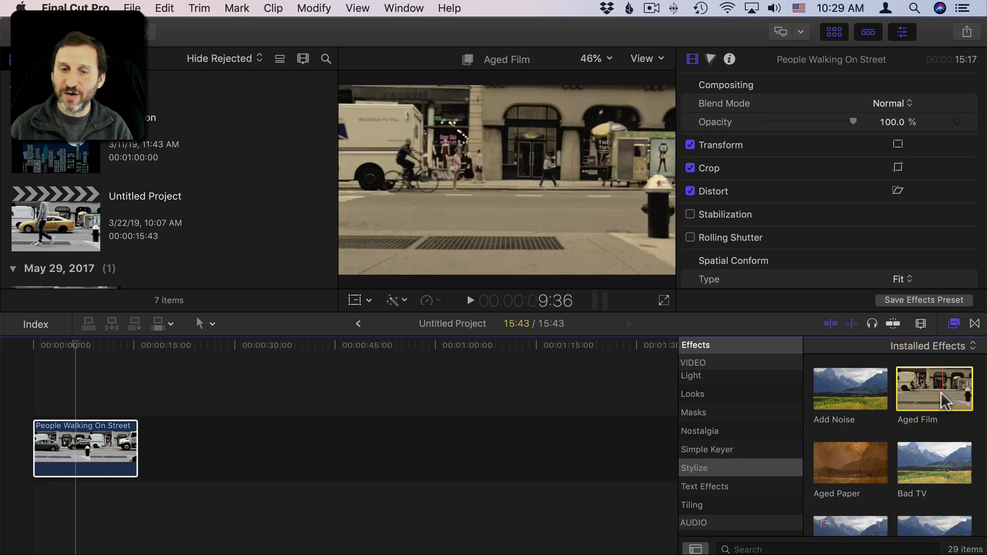
drag(934, 399, 95, 452)
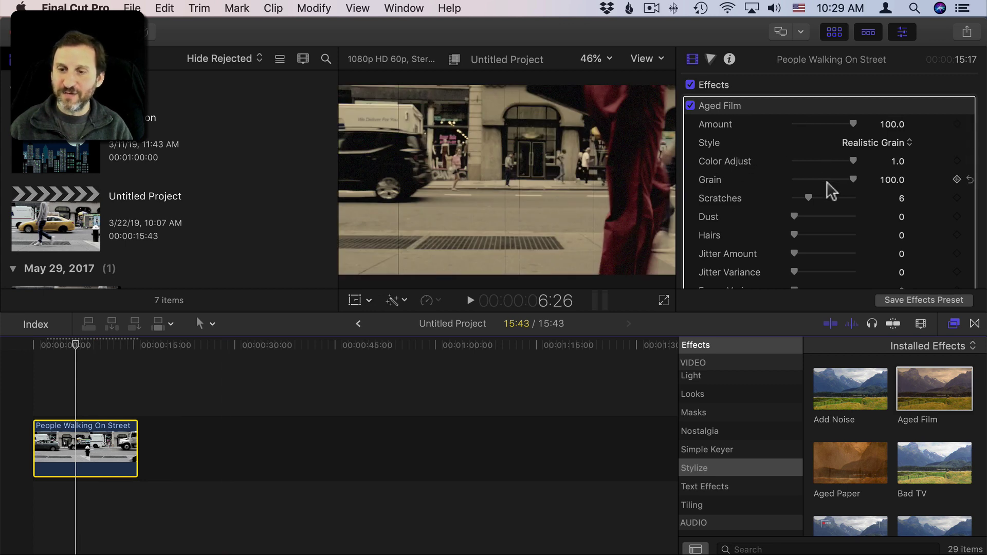
scroll(834, 247, down, 1)
scroll(834, 247, down, 3)
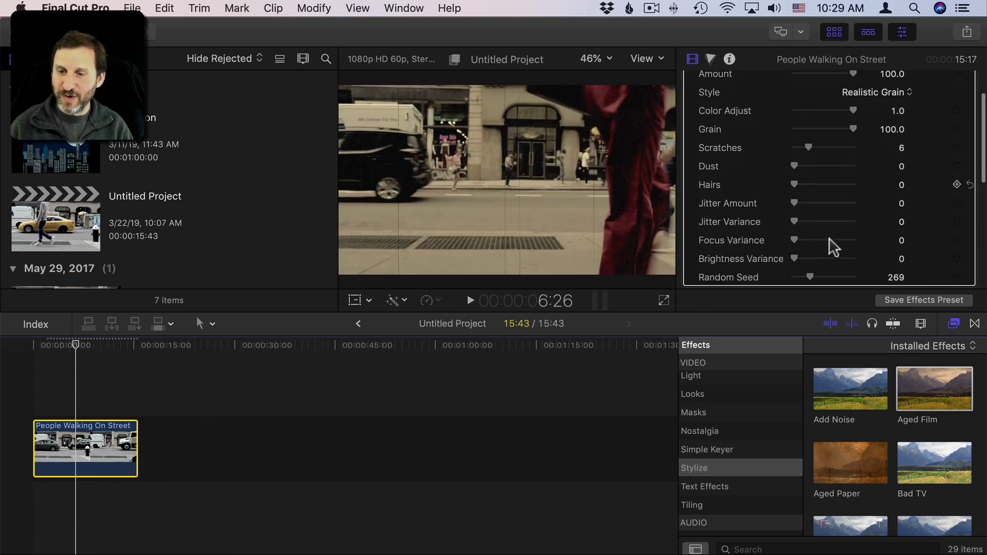
Try Aged Film's focus variance and scratches sliders, undoing scratches back to 6
mouse_move(795, 200)
mouse_down()
mouse_move(822, 202)
mouse_move(775, 198)
mouse_up()
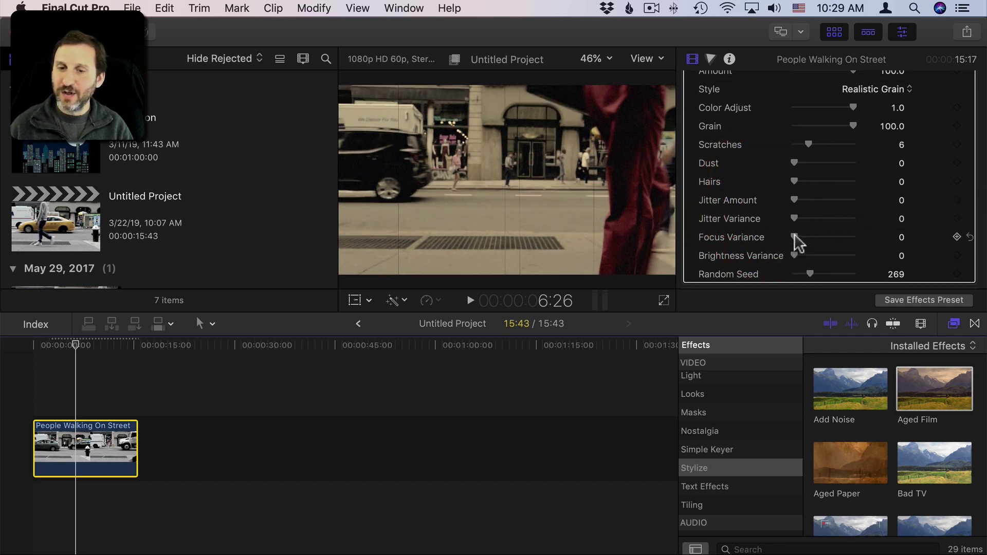
mouse_move(794, 237)
mouse_down()
mouse_move(822, 240)
mouse_move(782, 244)
mouse_move(816, 257)
mouse_move(787, 249)
mouse_up()
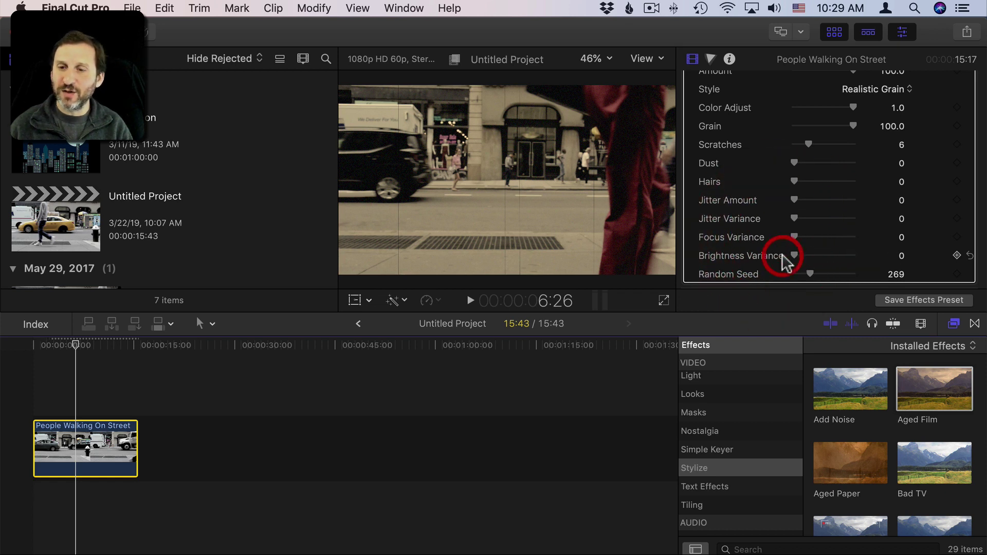
scroll(797, 180, up, 2)
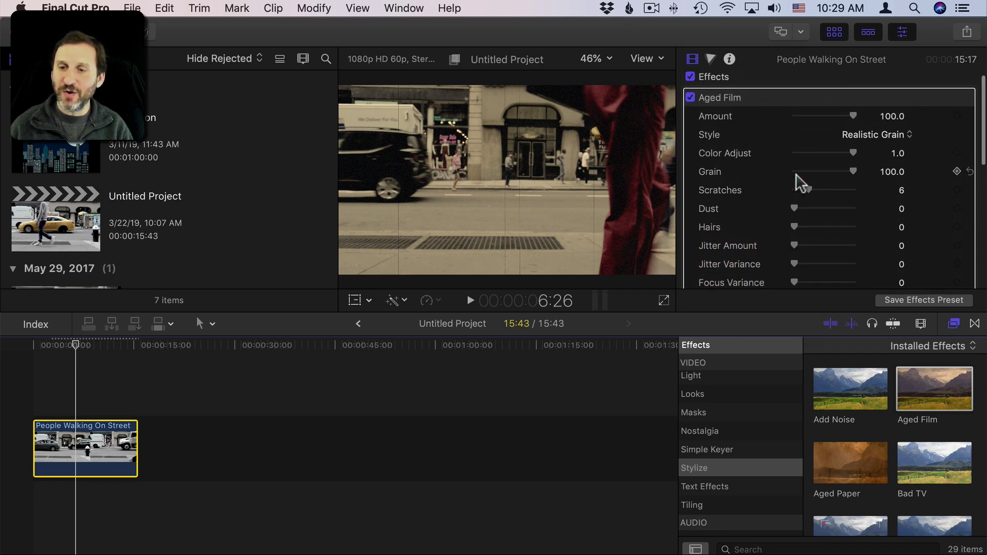
scroll(828, 214, down, 1)
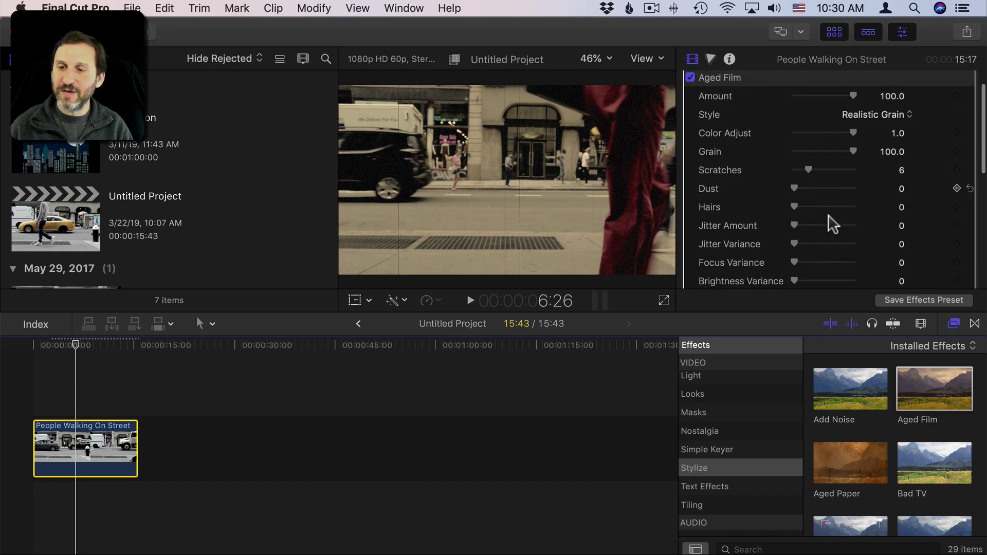
drag(809, 169, 839, 175)
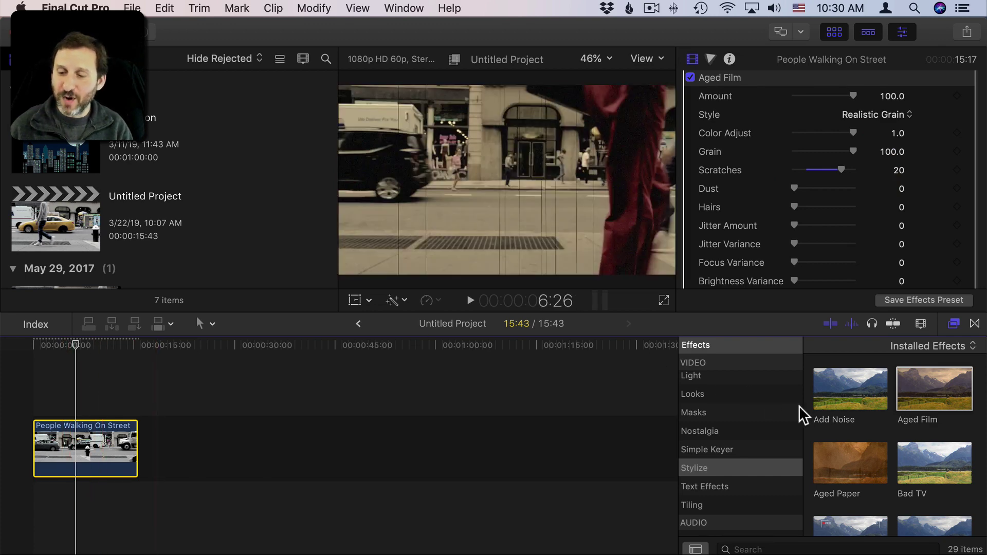
key(super+z)
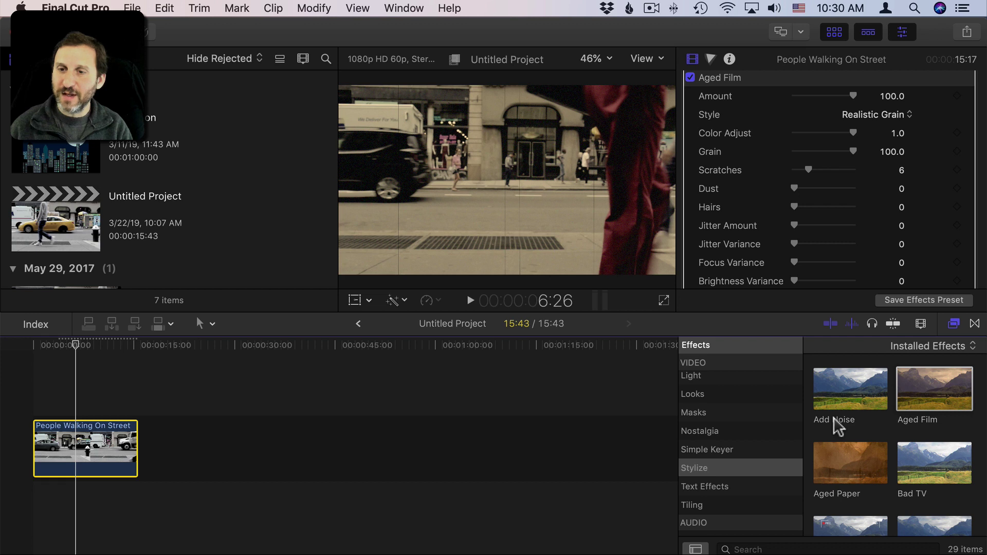
Undo the Aged Film effect and preview Camcorder on the street clip
key(super+z)
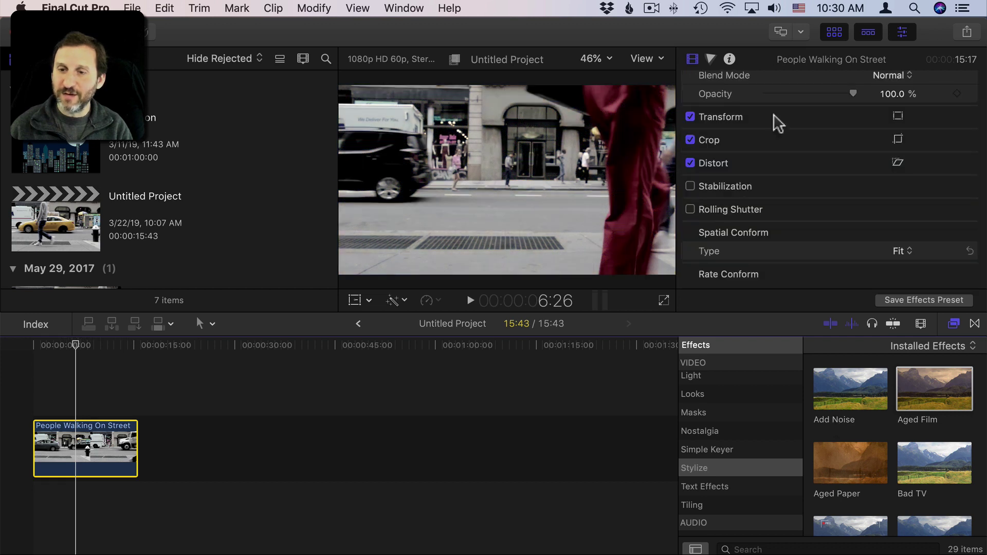
scroll(867, 493, down, 3)
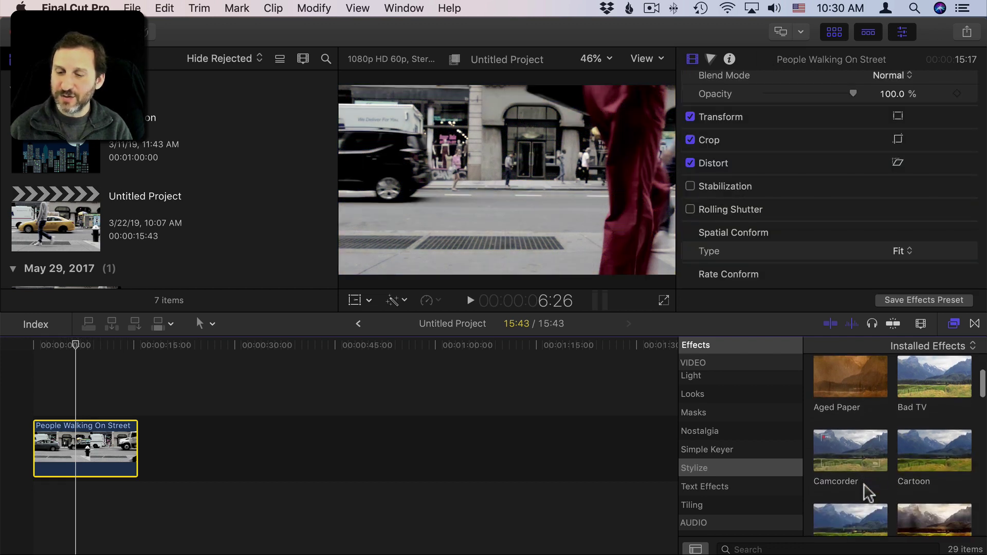
click(850, 458)
Apply Camcorder with Battery Level 45.62 and Scanlines 1.74
drag(853, 456, 106, 458)
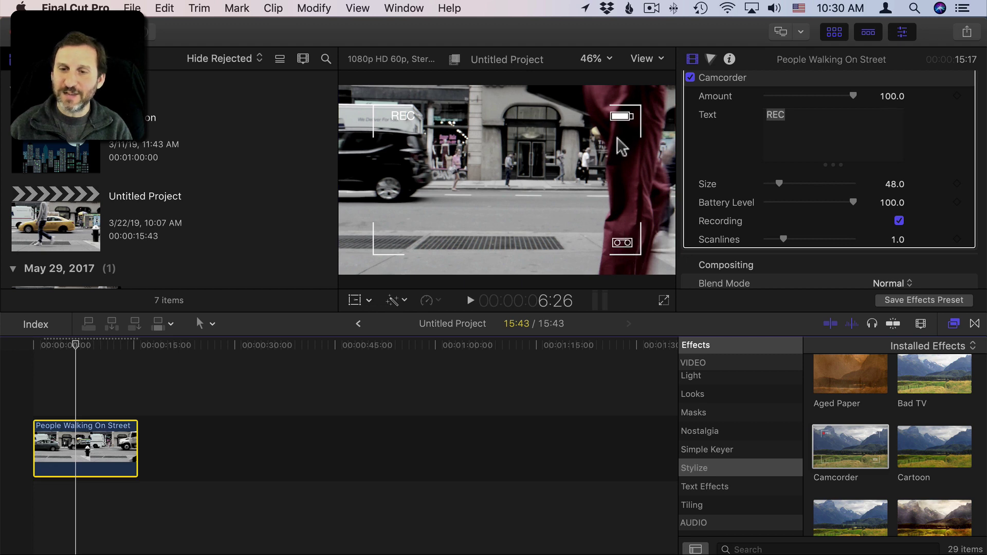
drag(853, 202, 805, 203)
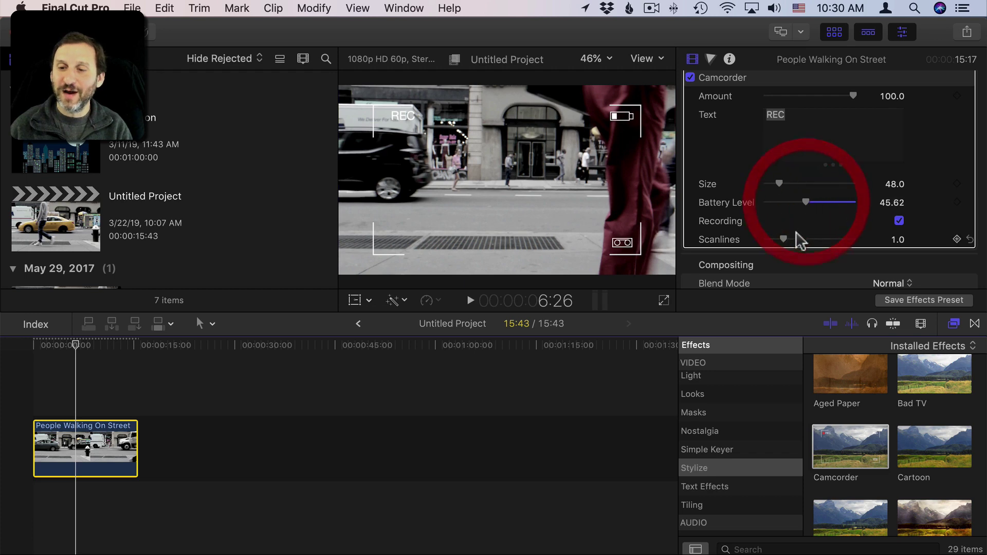
mouse_move(783, 239)
mouse_down()
mouse_move(817, 240)
mouse_move(793, 240)
mouse_up()
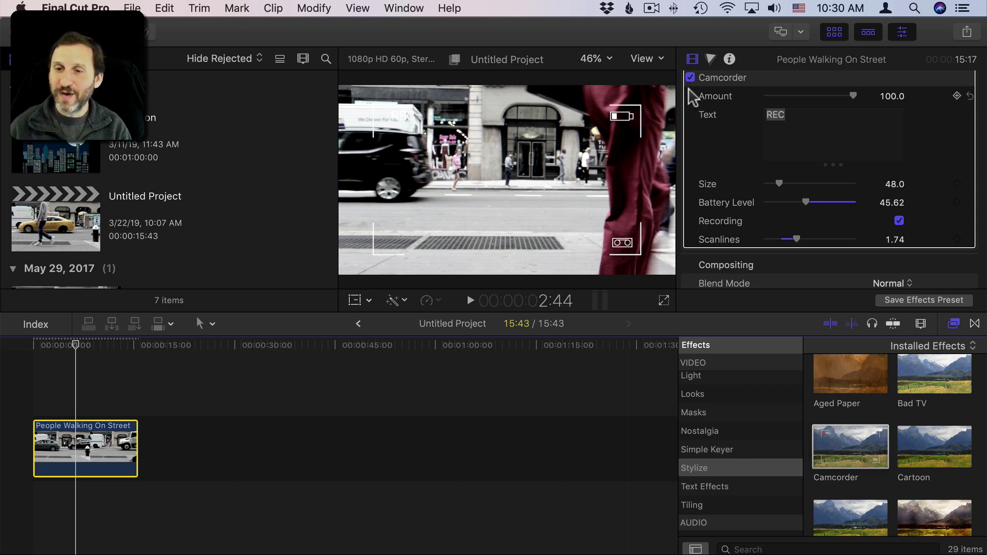
Remove all effects from the street clip with Edit > Remove Effects
click(175, 10)
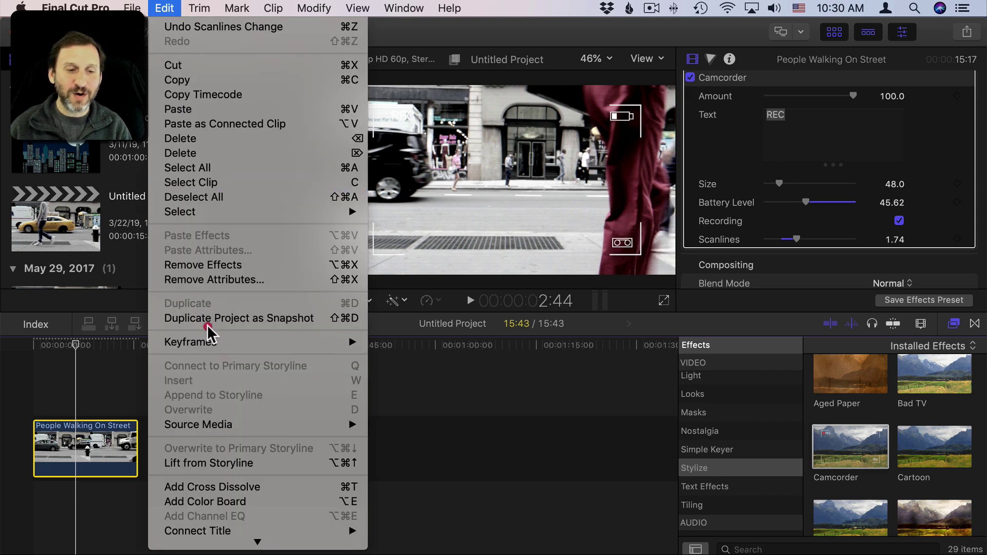
click(202, 265)
scroll(900, 509, down, 5)
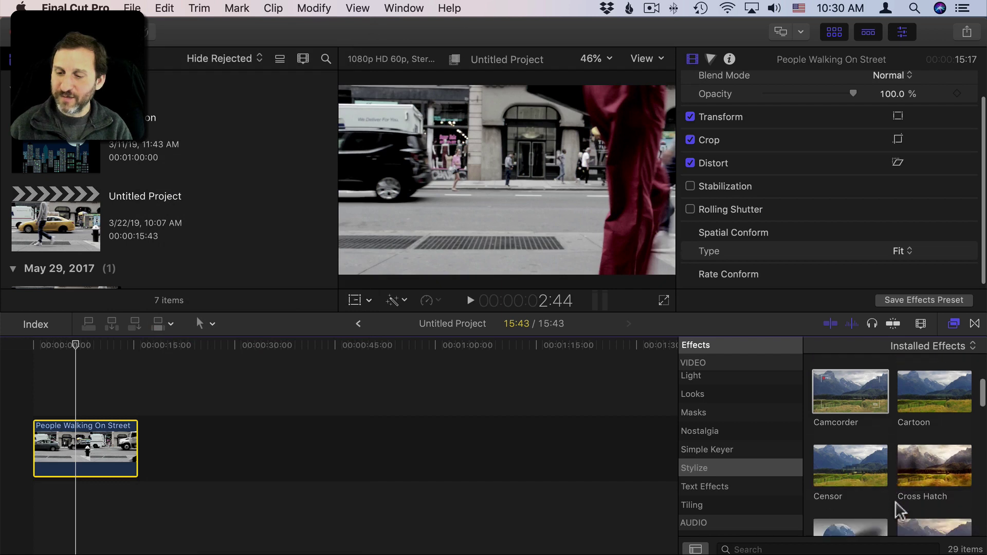
scroll(900, 511, down, 1)
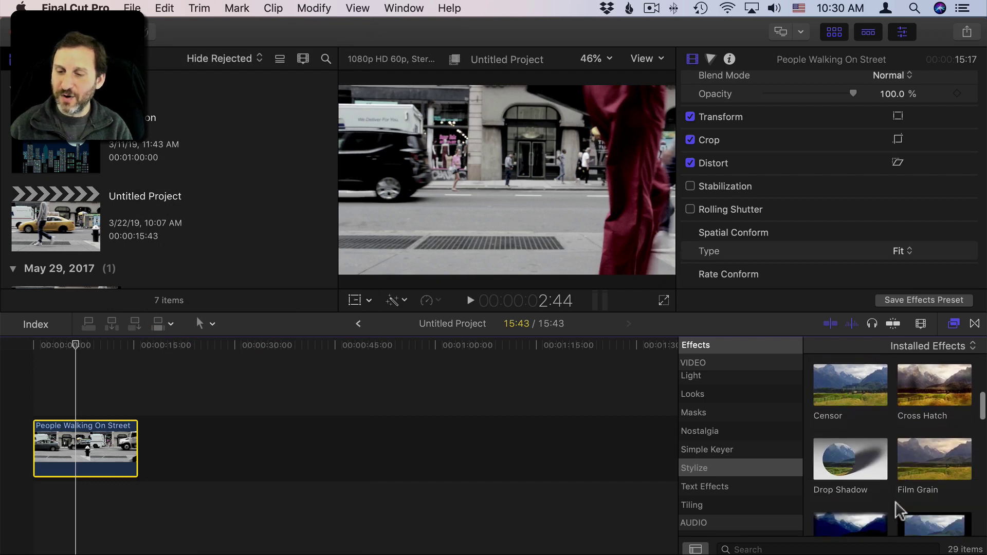
Scroll through the Stylize effects, previewing Handheld on the clip
scroll(900, 511, down, 4)
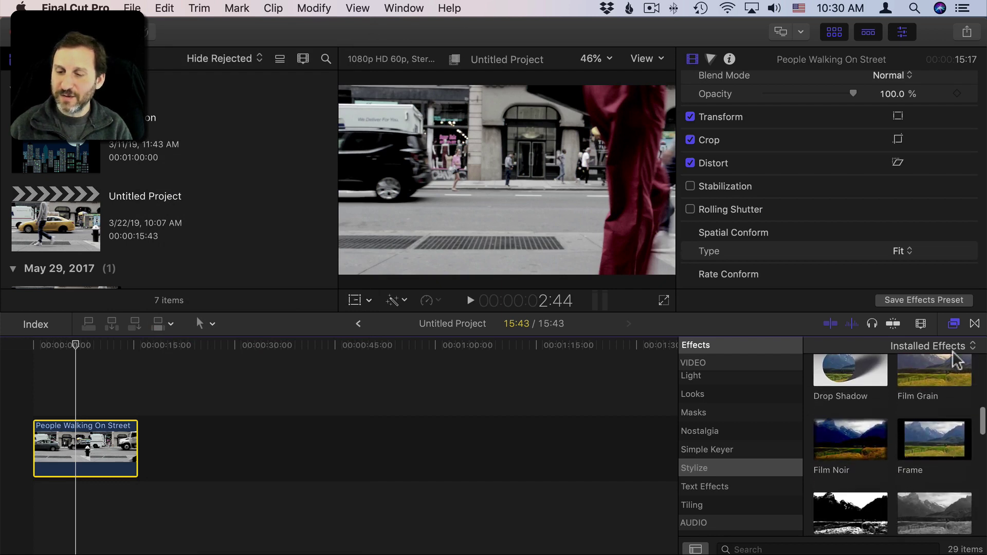
scroll(930, 505, down, 6)
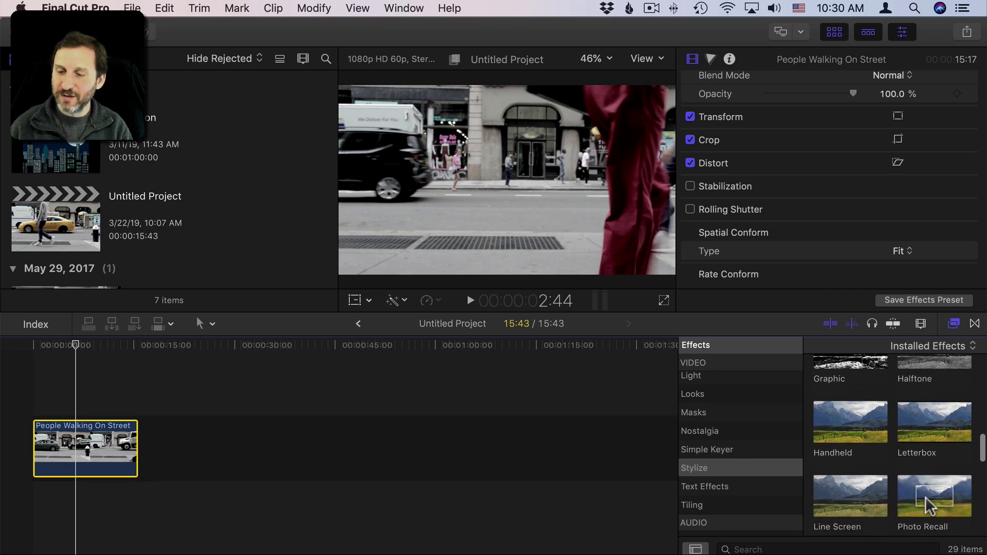
scroll(929, 505, down, 2)
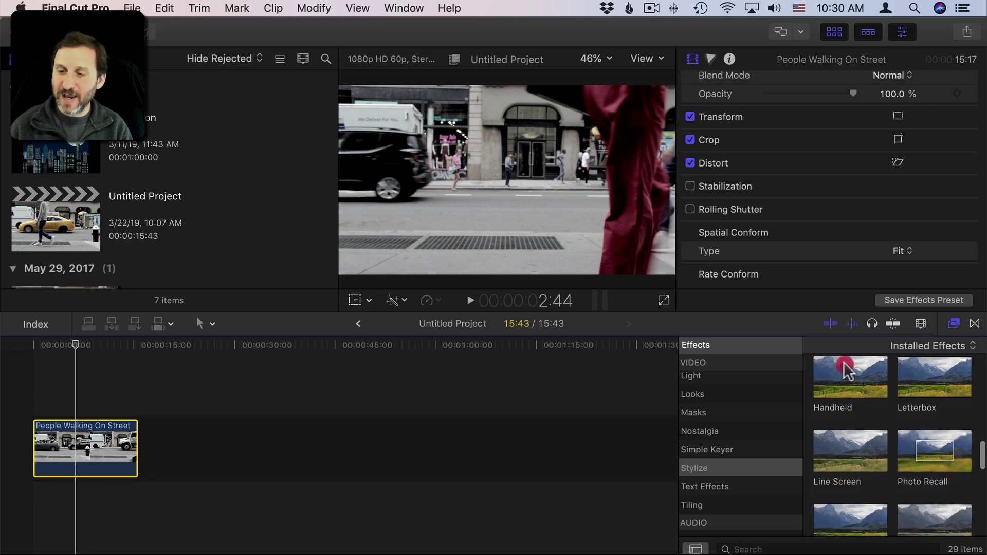
click(843, 383)
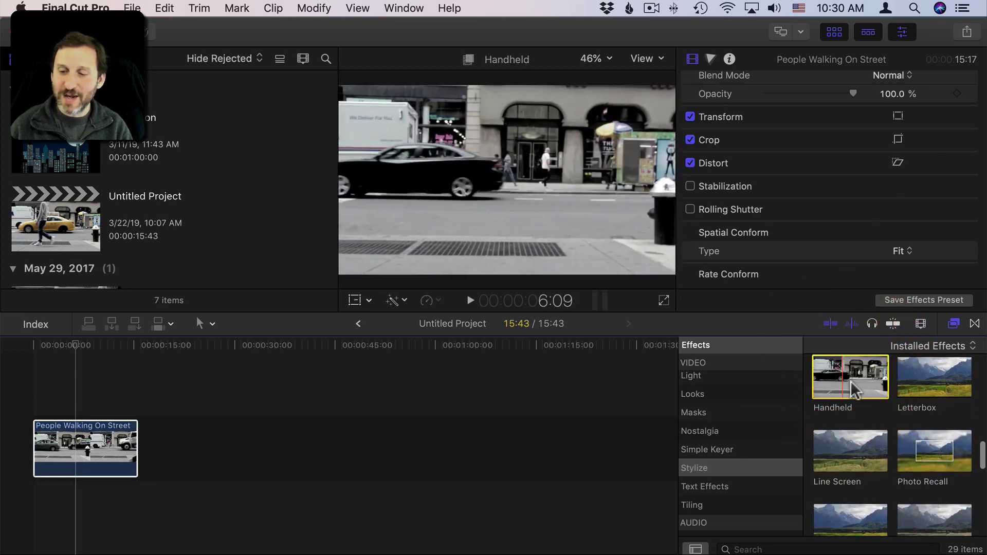
scroll(907, 460, down, 2)
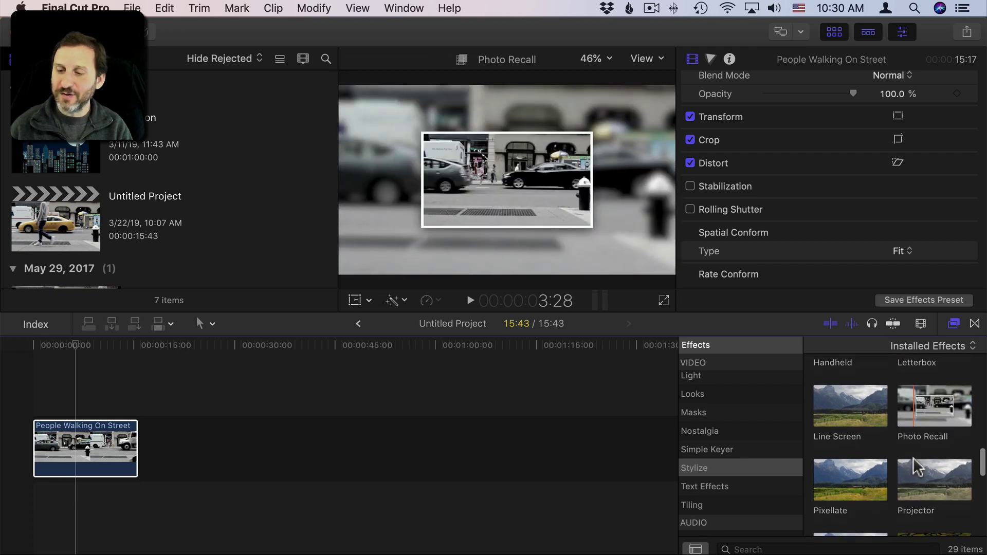
scroll(914, 462, down, 3)
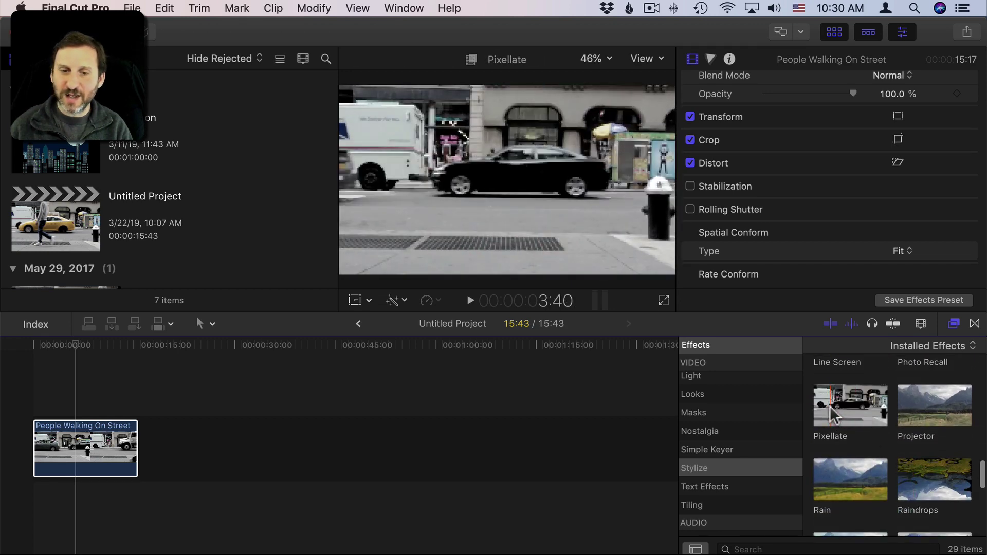
scroll(933, 440, down, 4)
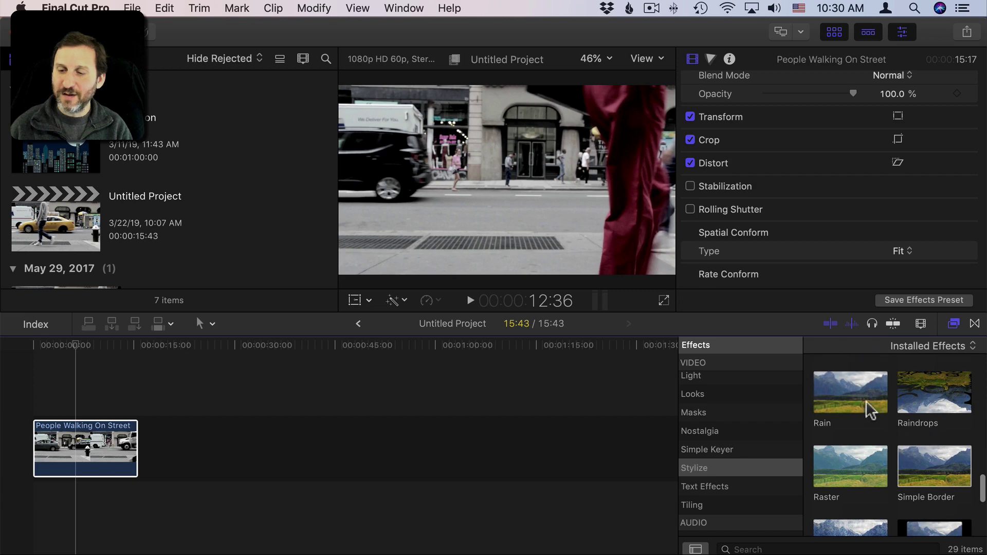
Apply Rain to the street clip with Density 81.69 and Angle 242.1°
drag(848, 401, 159, 474)
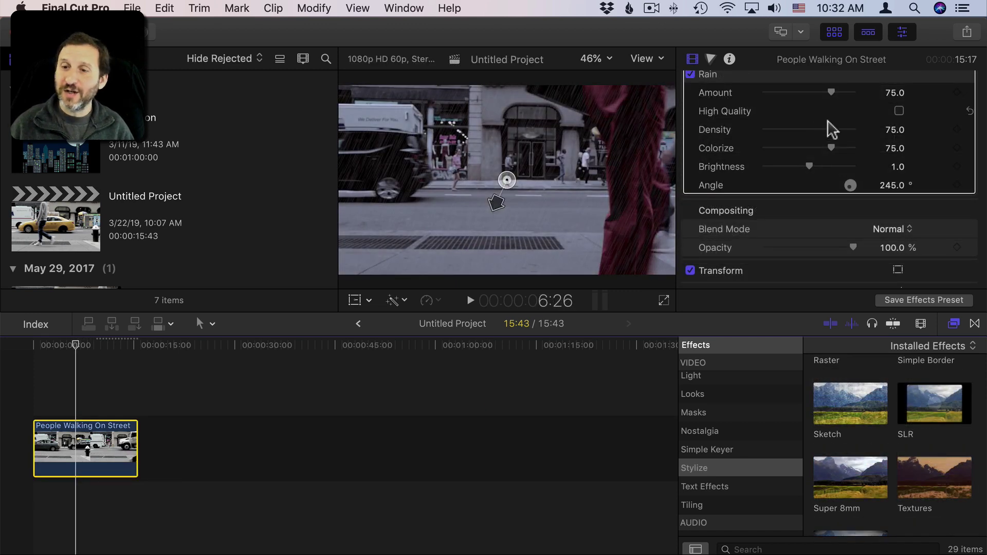
mouse_move(833, 131)
mouse_down()
mouse_move(813, 131)
mouse_move(837, 132)
mouse_up()
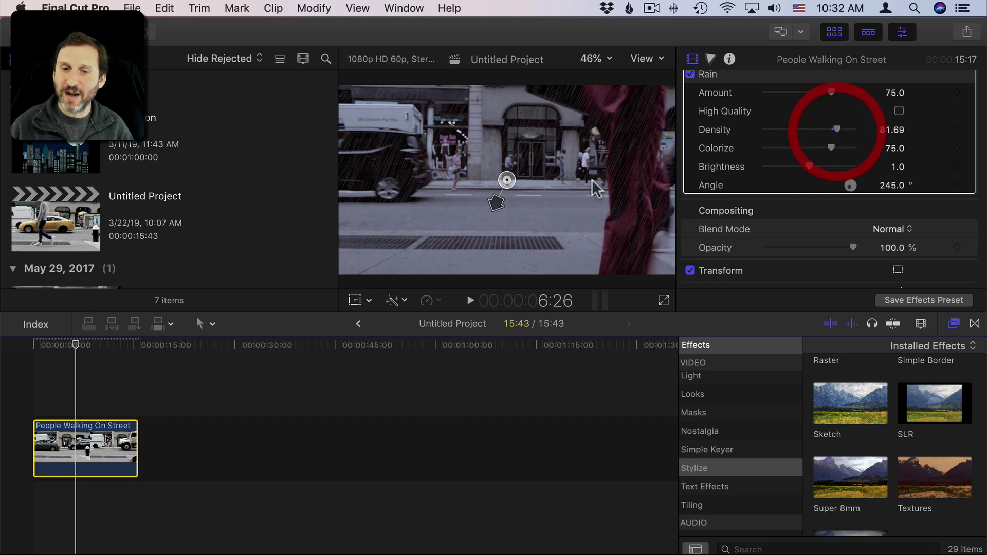
drag(497, 203, 481, 216)
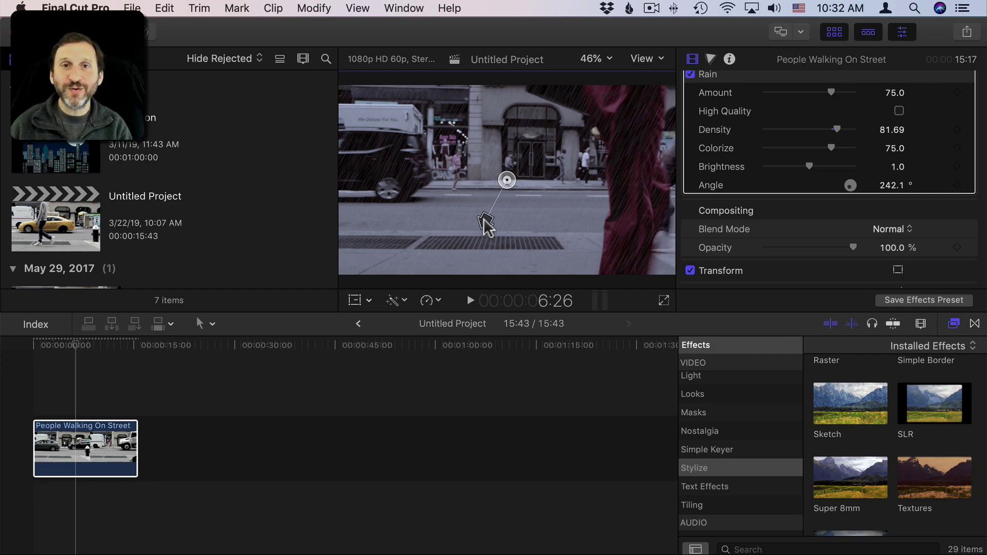